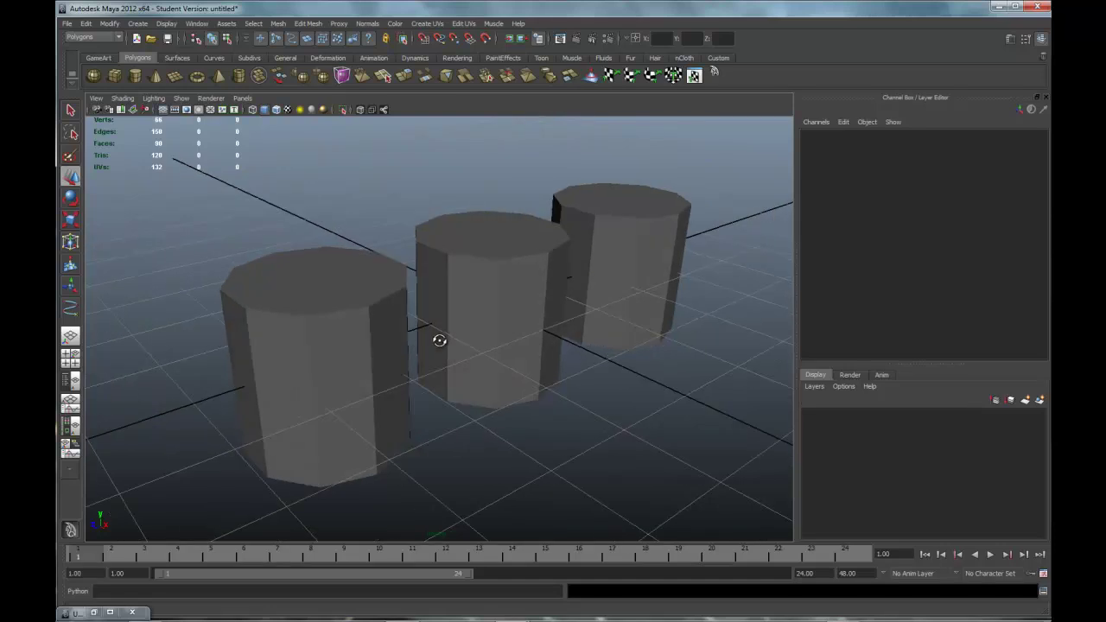
mouse_move(365, 341)
left_mouse_down("alt")
mouse_move(390, 365)
mouse_move(376, 352)
left_mouse_up("alt")
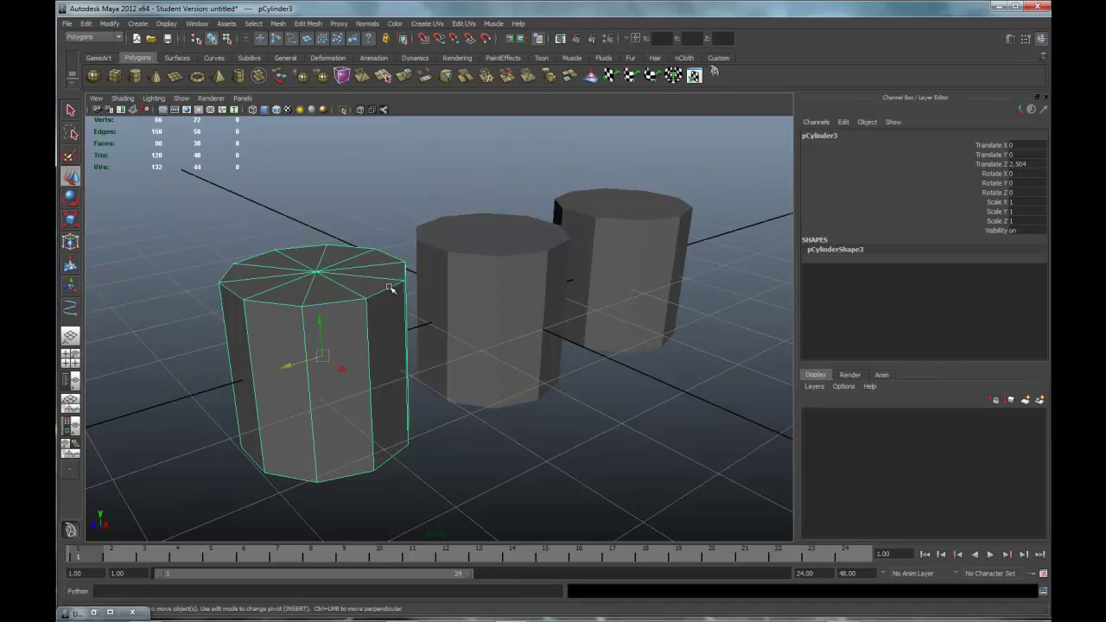
mouse_move(378, 342)
left_mouse_down("alt")
mouse_move(388, 331)
mouse_move(369, 344)
mouse_move(382, 331)
left_mouse_up("alt")
middle_click_drag(382, 334, 401, 325, "alt")
left_click(505, 296)
left_click_drag(533, 300, 311, 346, "alt")
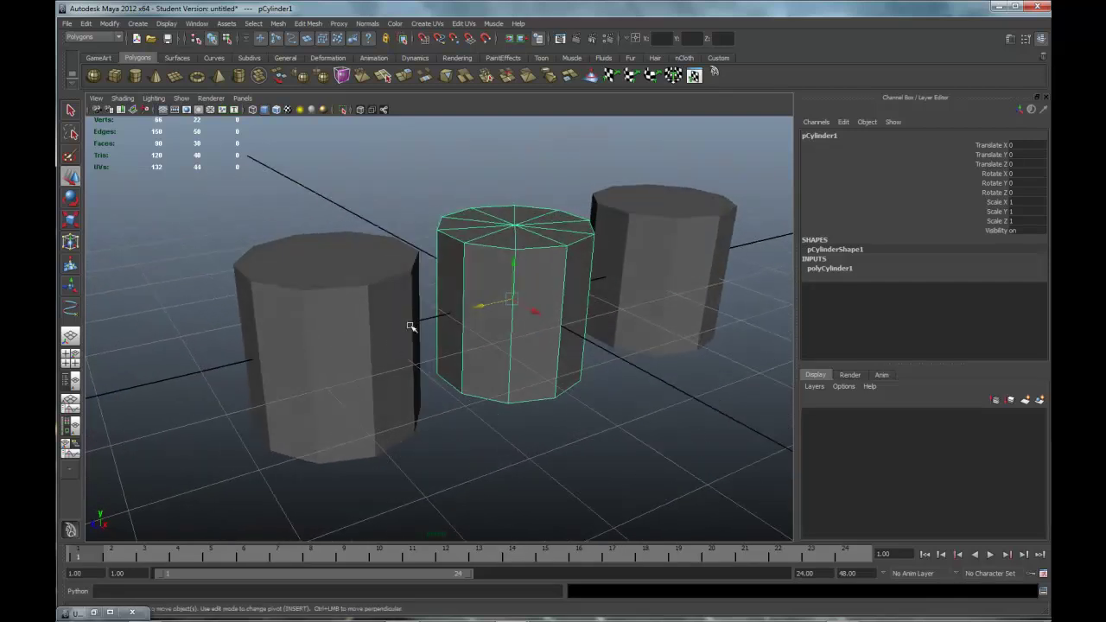
left_click_drag(419, 318, 432, 322, "alt")
Soften the edge loop around the top rim of the frontmost cylinder and return to object mode
left_click_drag(343, 351, 325, 263, "alt")
right_click(325, 264)
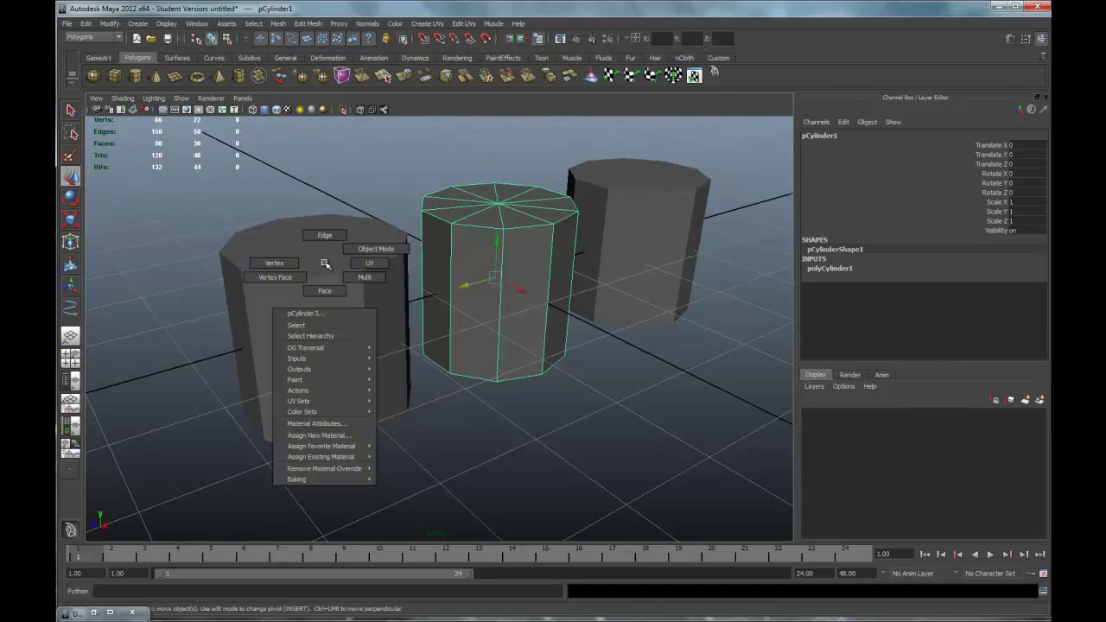
right_click_drag(325, 264, 323, 228)
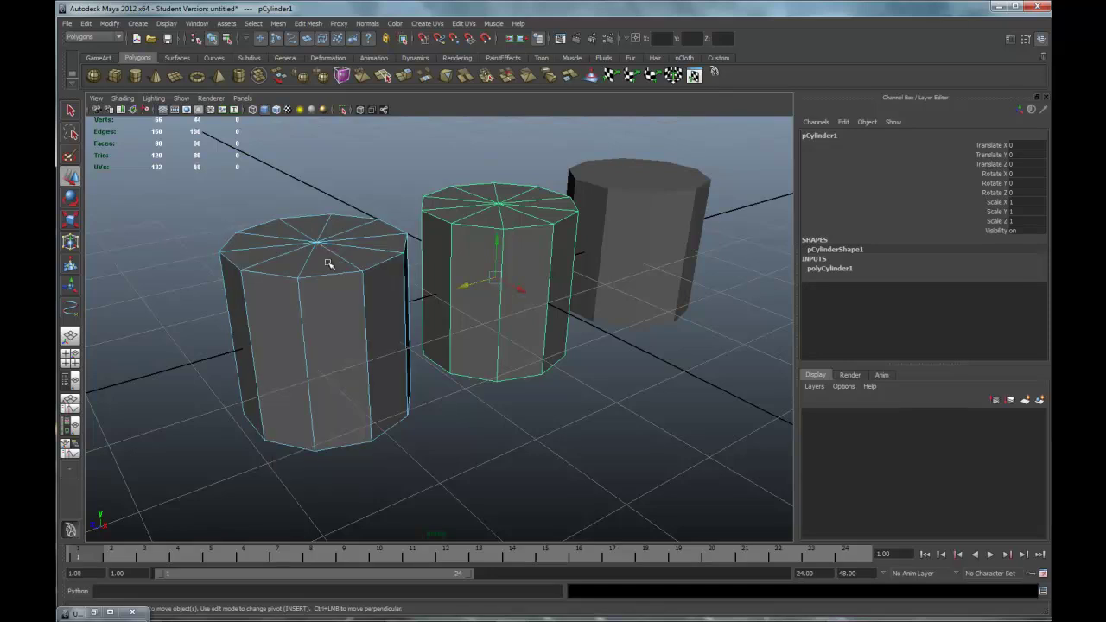
left_click_drag(389, 303, 331, 282, "alt")
double_click(330, 278)
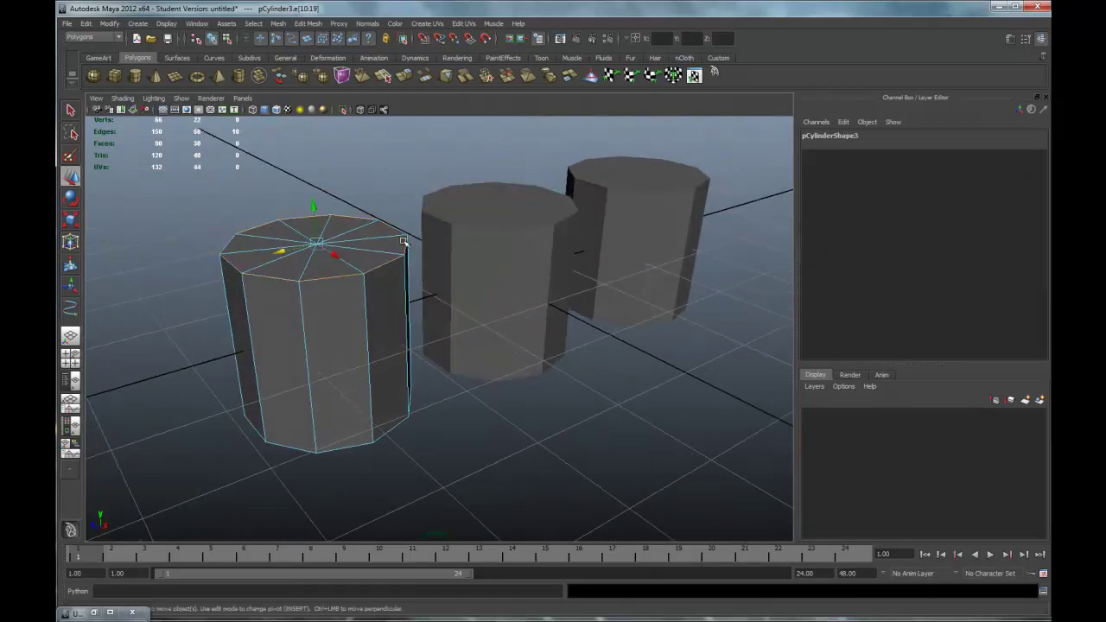
key("space")
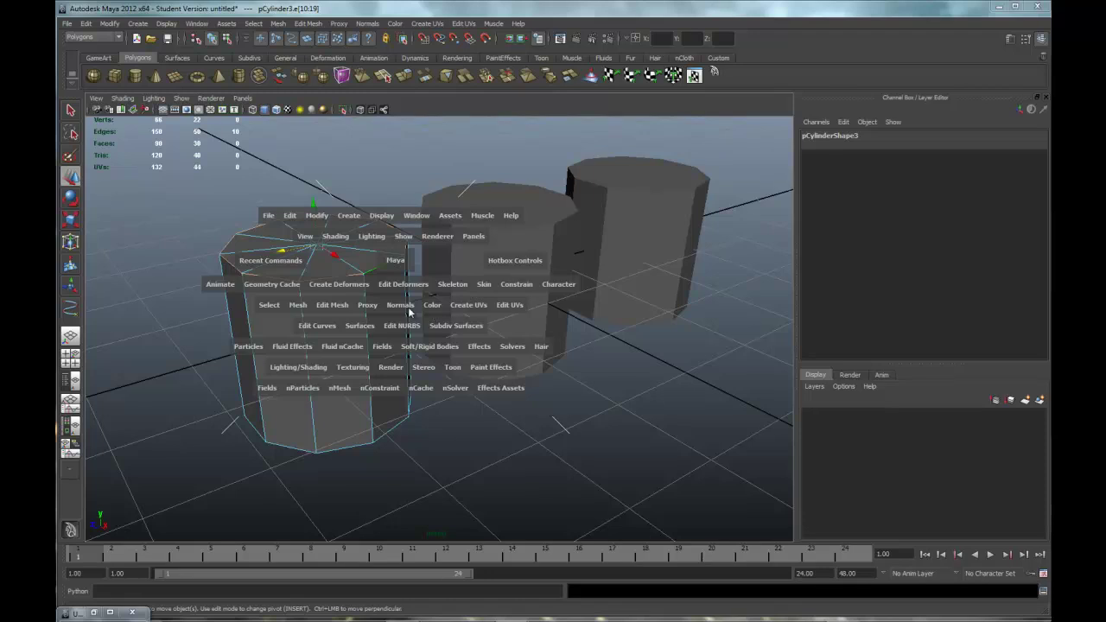
left_click_drag(403, 307, 424, 418)
right_click_drag(359, 265, 364, 326)
Harden the edge loop around the frontmost cylinder's top rim
left_click_drag(477, 435, 473, 341, "alt")
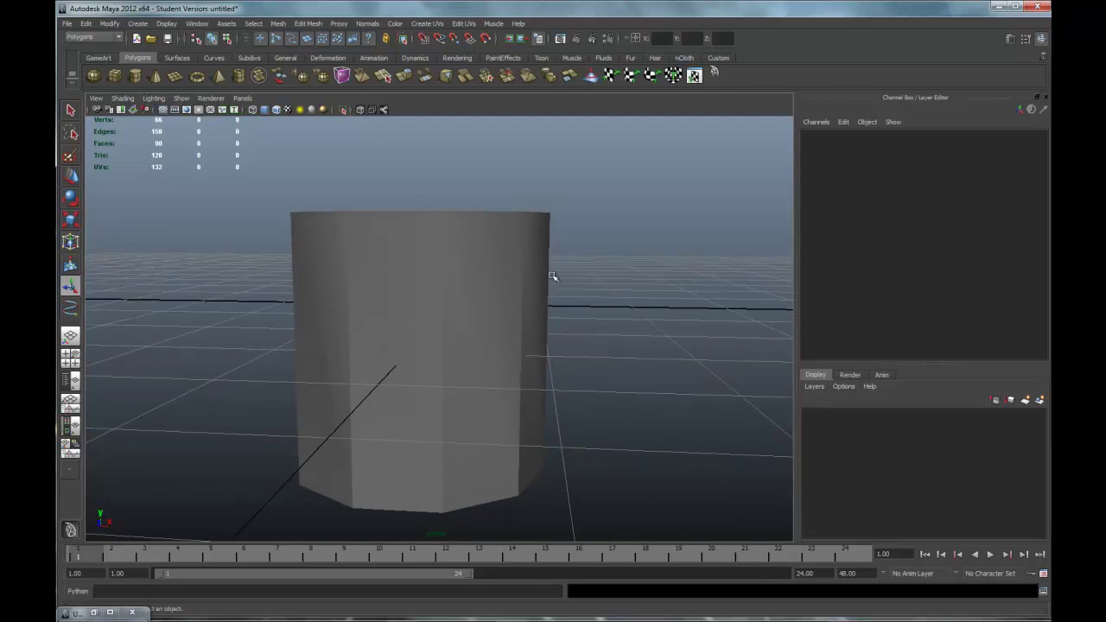
left_click_drag(547, 235, 493, 244, "alt")
left_click_drag(432, 281, 409, 337, "alt")
middle_click_drag(409, 337, 596, 311, "alt")
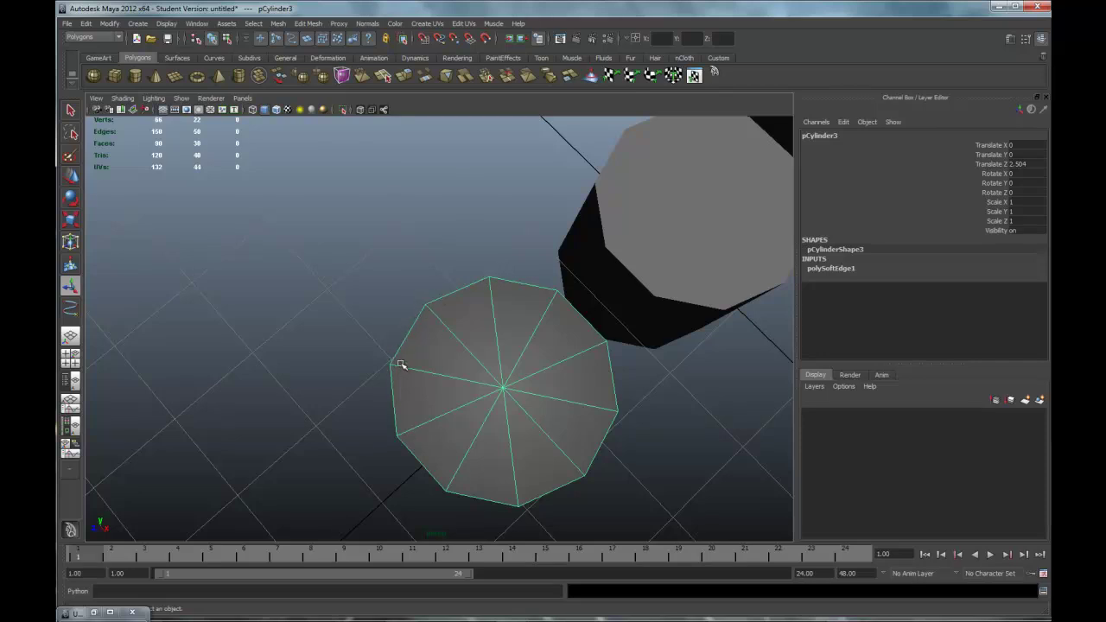
left_click_drag(615, 394, 486, 312, "alt")
right_click_drag(480, 290, 478, 265)
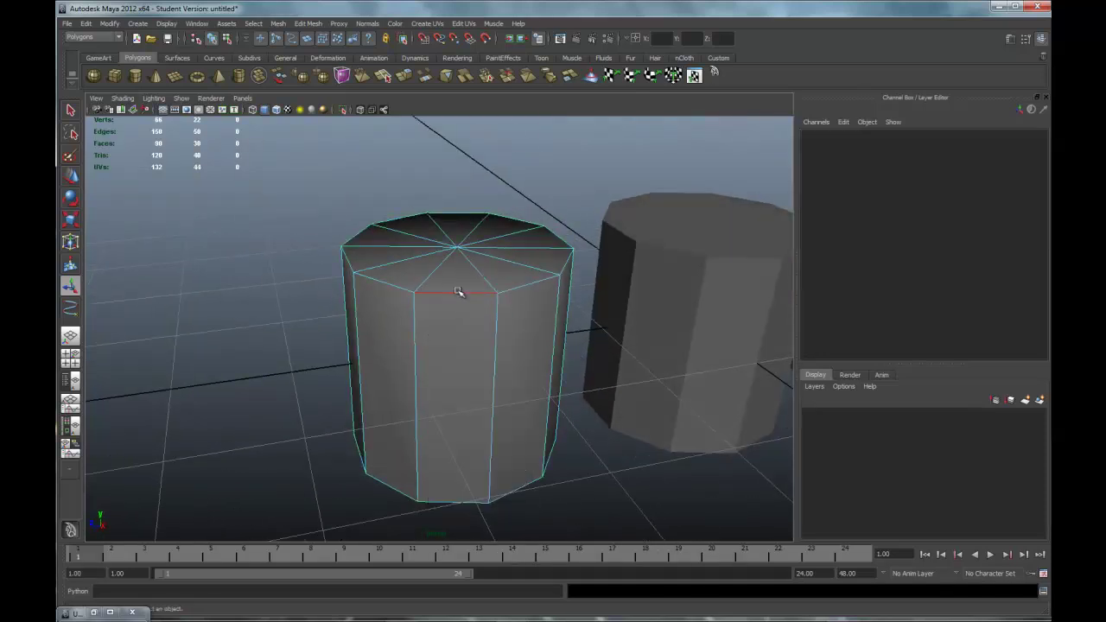
double_click(455, 286)
left_click_drag(459, 289, 462, 291, "alt")
key("space")
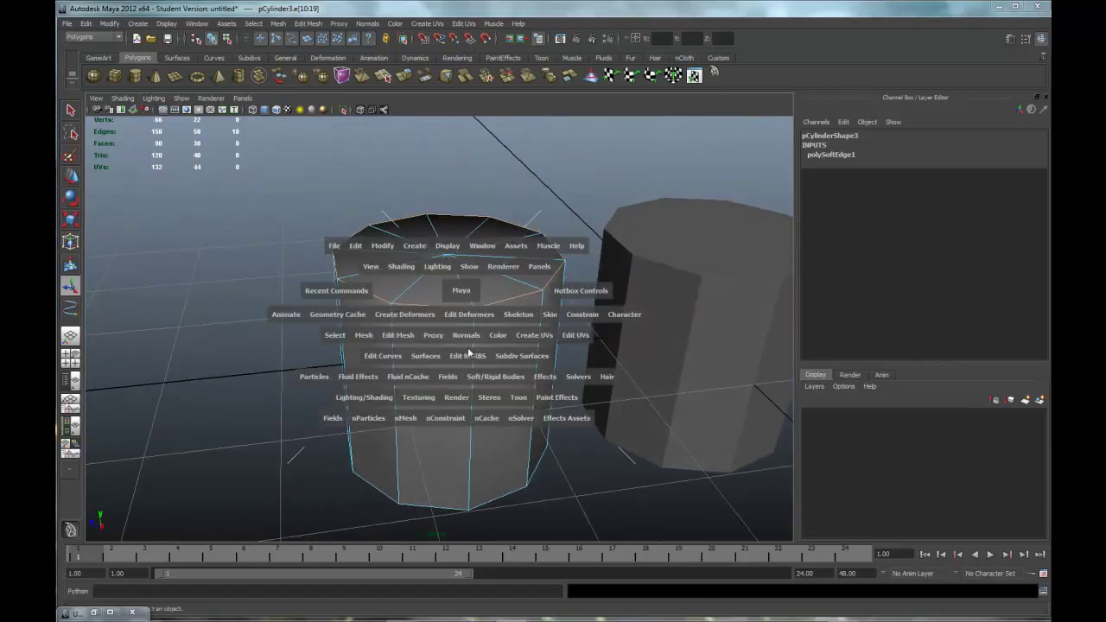
left_click_drag(462, 337, 496, 354)
Soften the vertical side edges of the frontmost cylinder, return to object mode and deselect it
left_click_drag(294, 268, 438, 317)
mouse_move(542, 366)
left_mouse_down("alt")
mouse_move(459, 364)
mouse_move(536, 372)
left_mouse_up("alt")
key("space")
left_click_drag(544, 420, 559, 514)
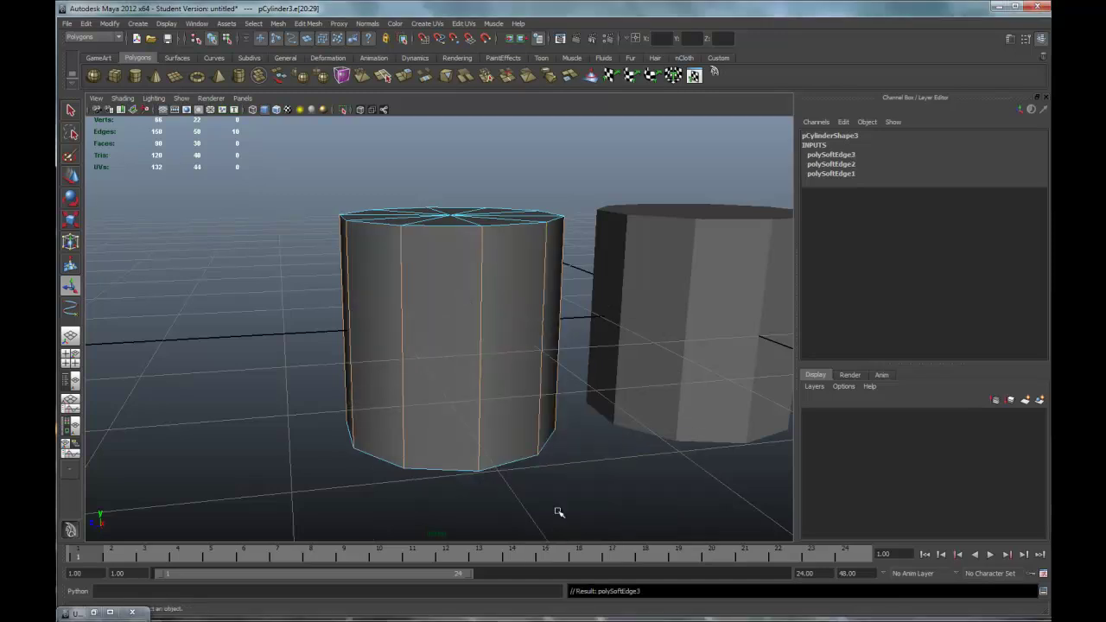
left_click(559, 512)
right_click_drag(467, 378, 537, 453)
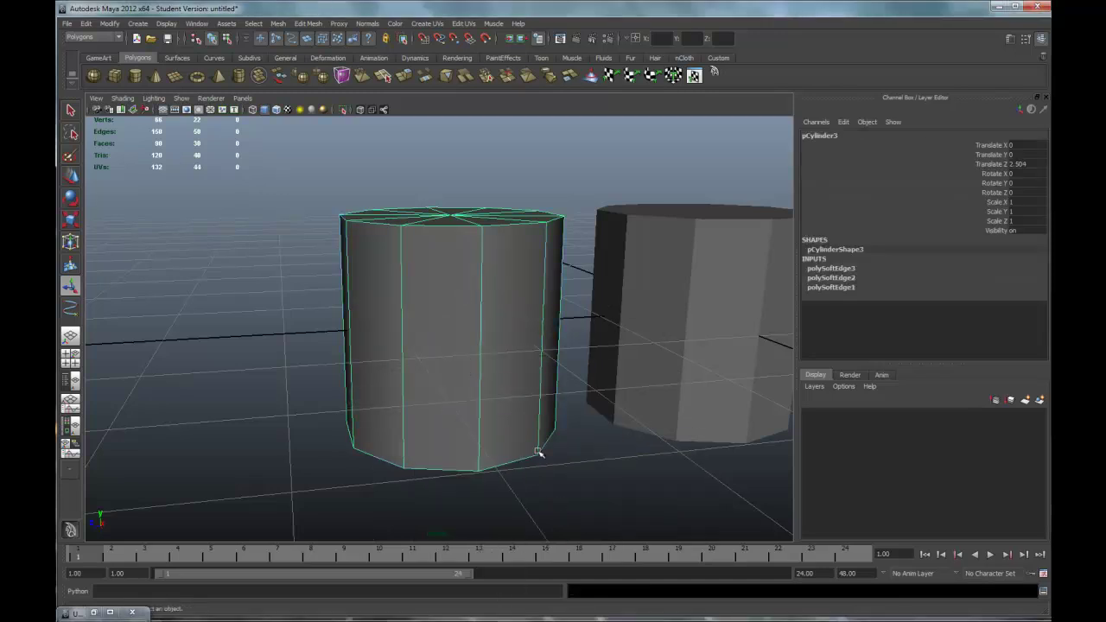
left_click(593, 473)
Create a polygon cube at the origin
left_click_drag(491, 464, 554, 306, "alt")
left_click_drag(530, 352, 392, 305, "alt")
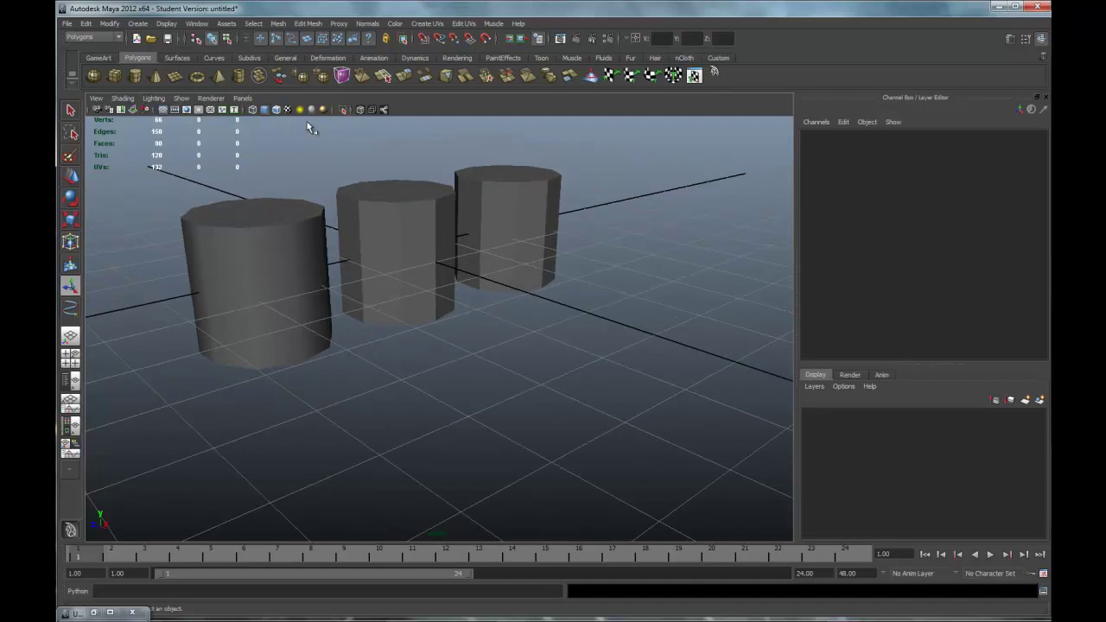
left_click(113, 76)
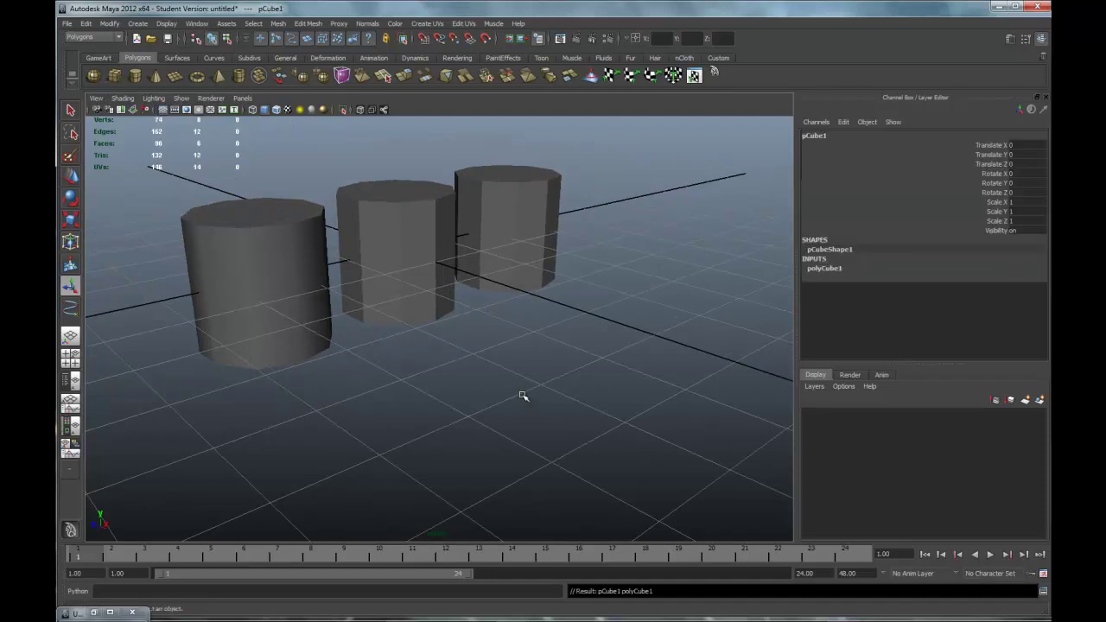
key("w")
left_click_drag(414, 252, 528, 383)
left_click(526, 345)
key("ctrl+z")
key("ctrl+z")
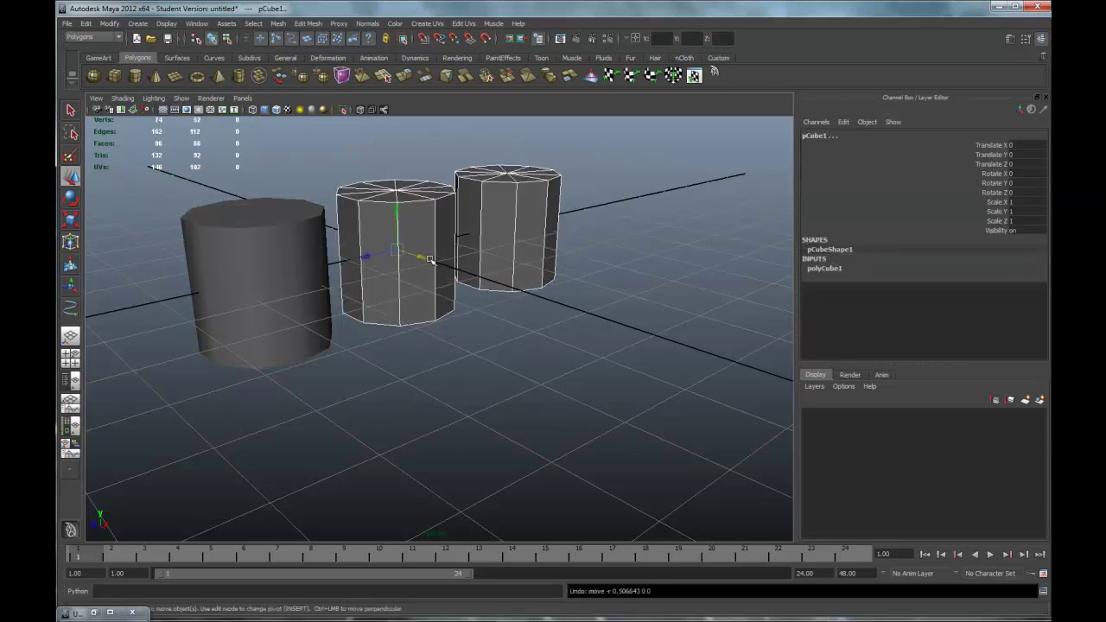
key("ctrl+z")
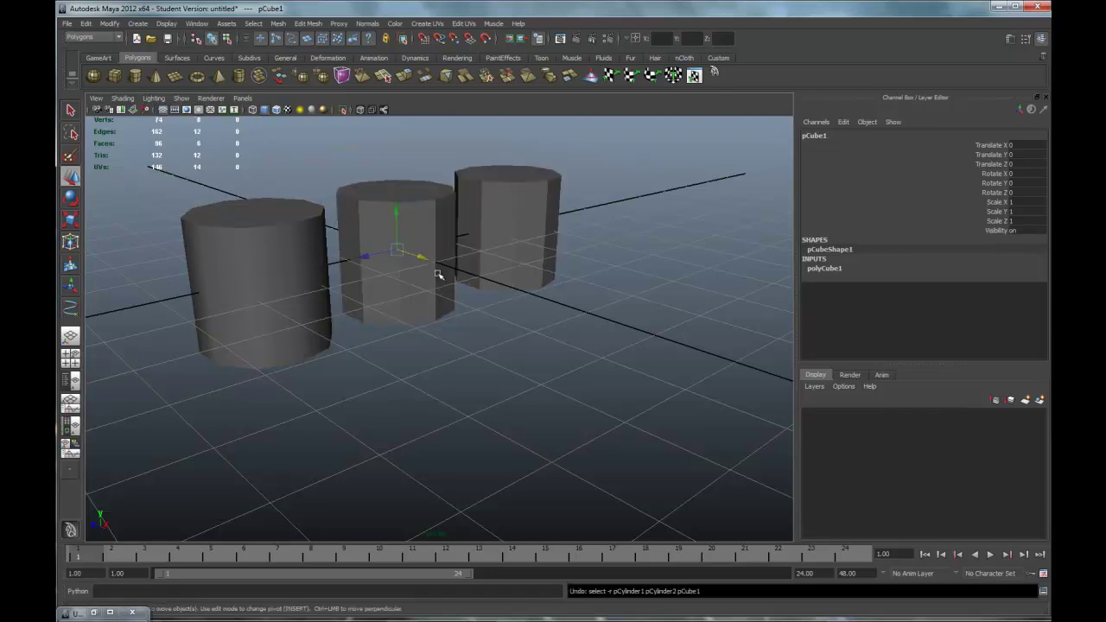
Move the cube about 4 units along X, clear of the cylinders, and select all its edges
left_click_drag(422, 256, 585, 413)
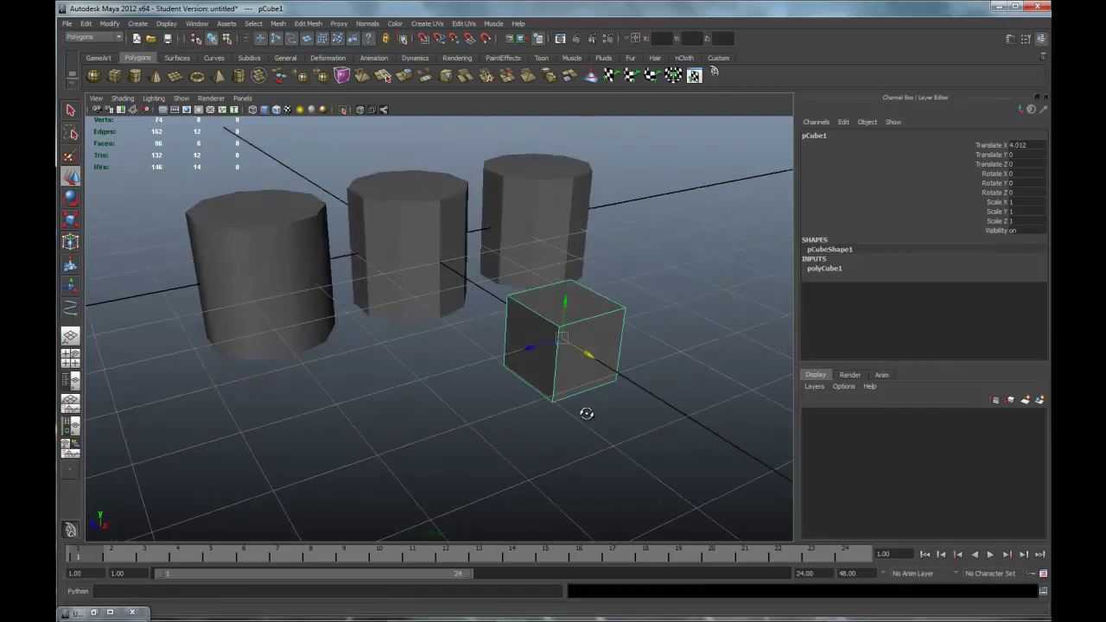
left_click_drag(605, 316, 555, 327, "alt")
right_click(553, 325)
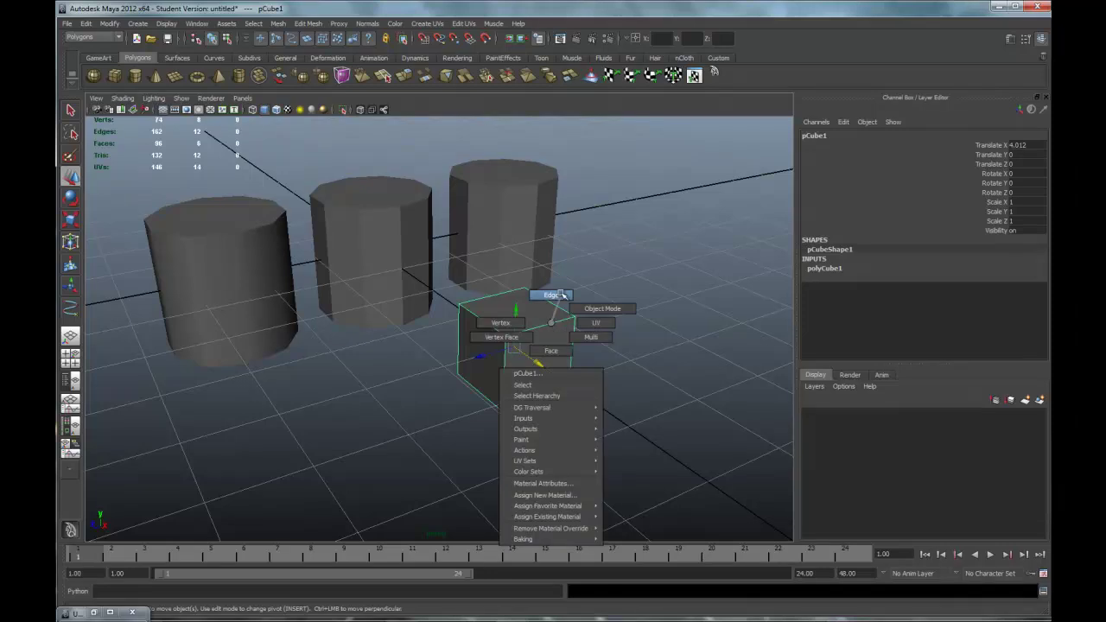
left_click(561, 298)
left_click_drag(578, 383, 648, 388, "alt")
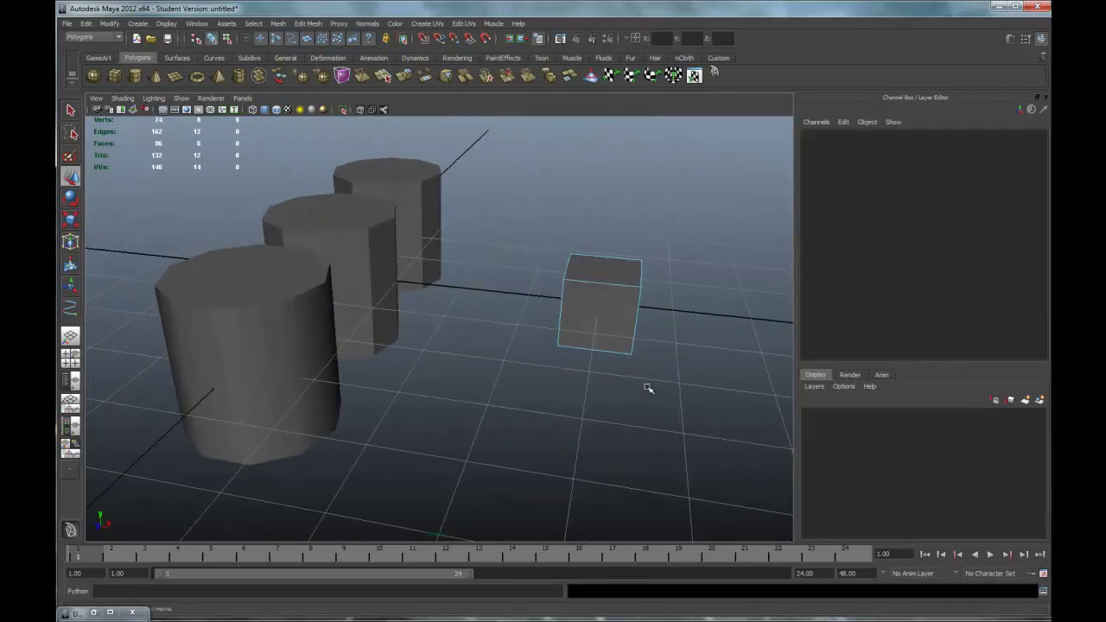
left_click_drag(544, 214, 686, 380)
left_click_drag(576, 336, 598, 329, "alt")
Open the Bevel options for the selected cube edges and set the segments to 1
key("space")
left_click_drag(532, 369, 633, 558)
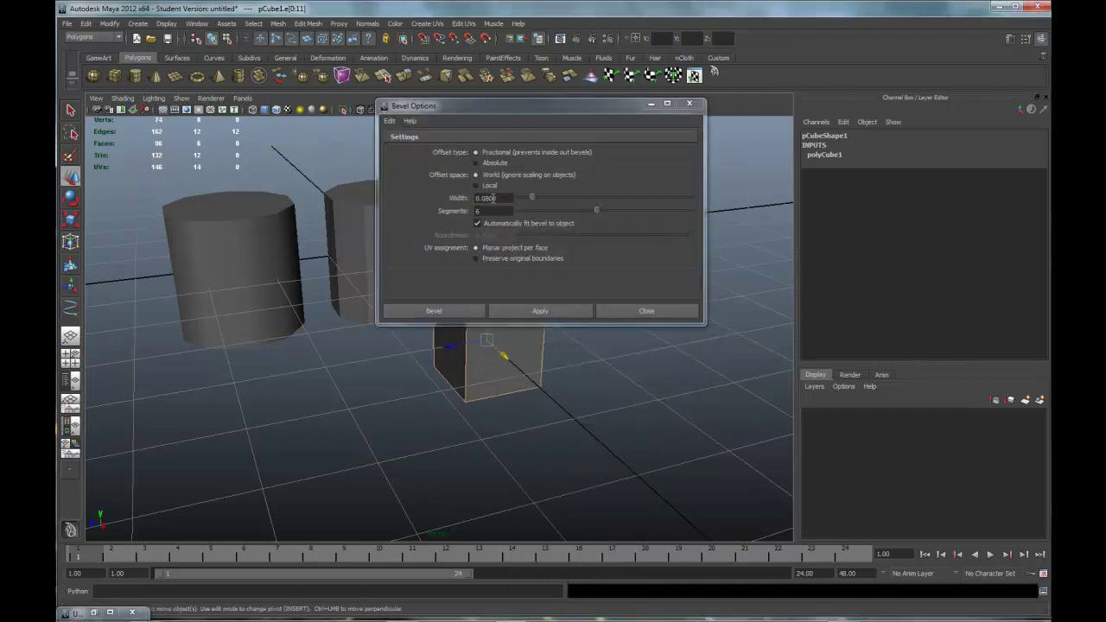
double_click(487, 211)
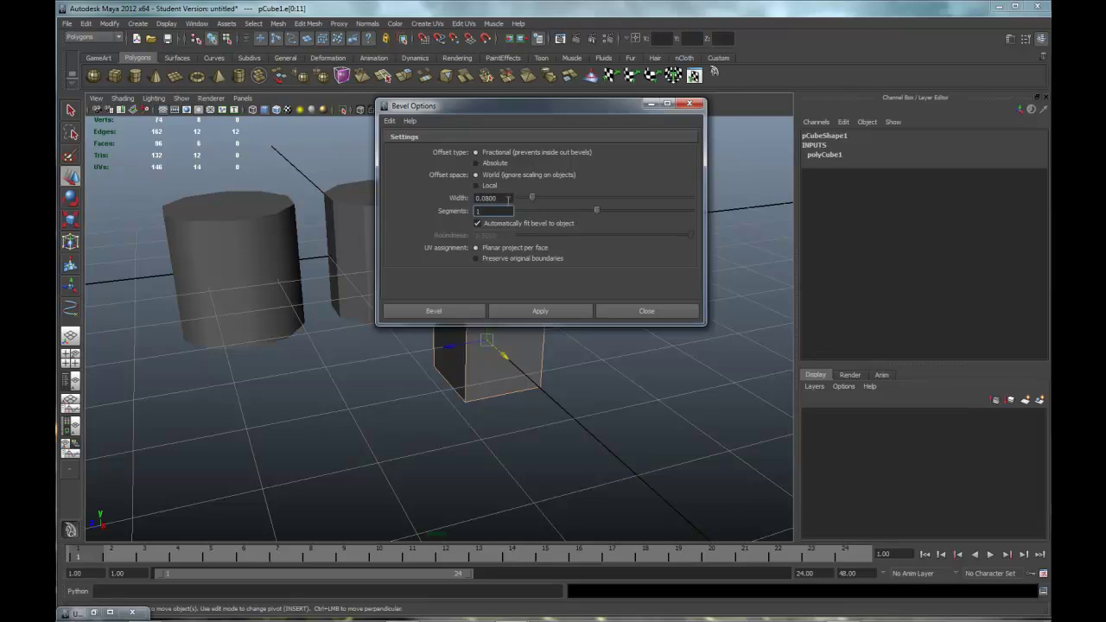
Try bevelling the cube's edges at width 0.08 and at width 1, undoing both attempts
left_click(473, 311)
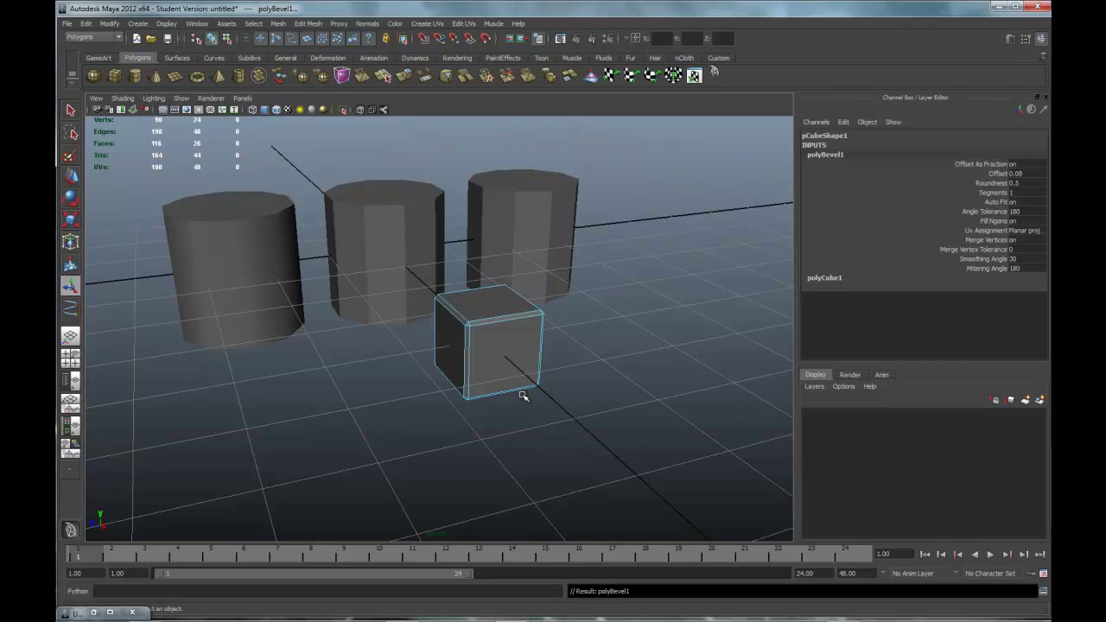
key("ctrl+z")
key("space")
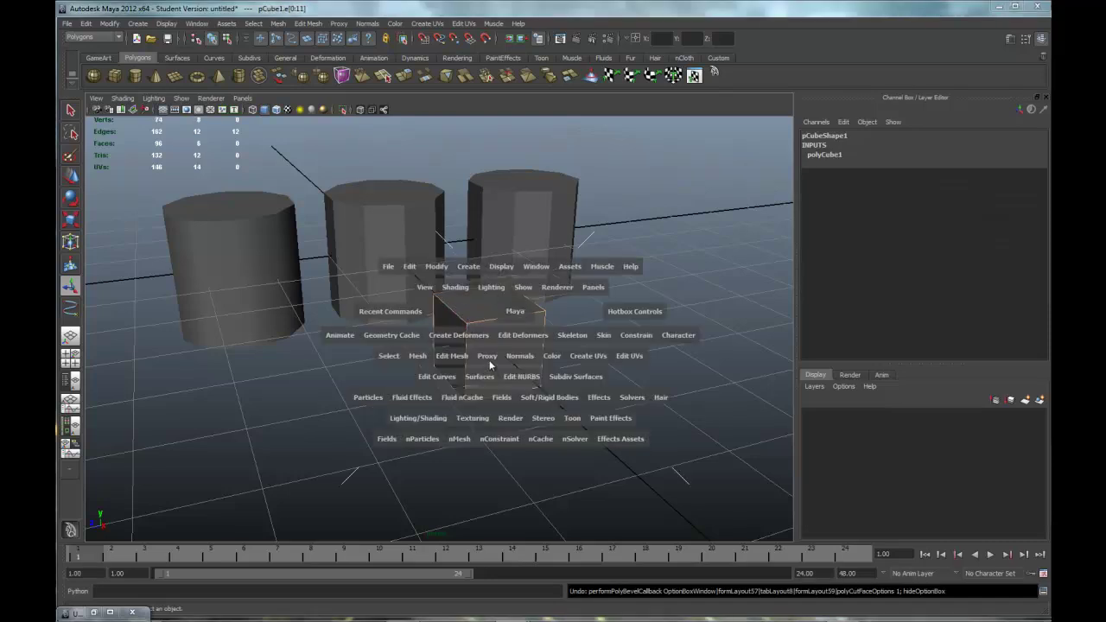
left_click(452, 355)
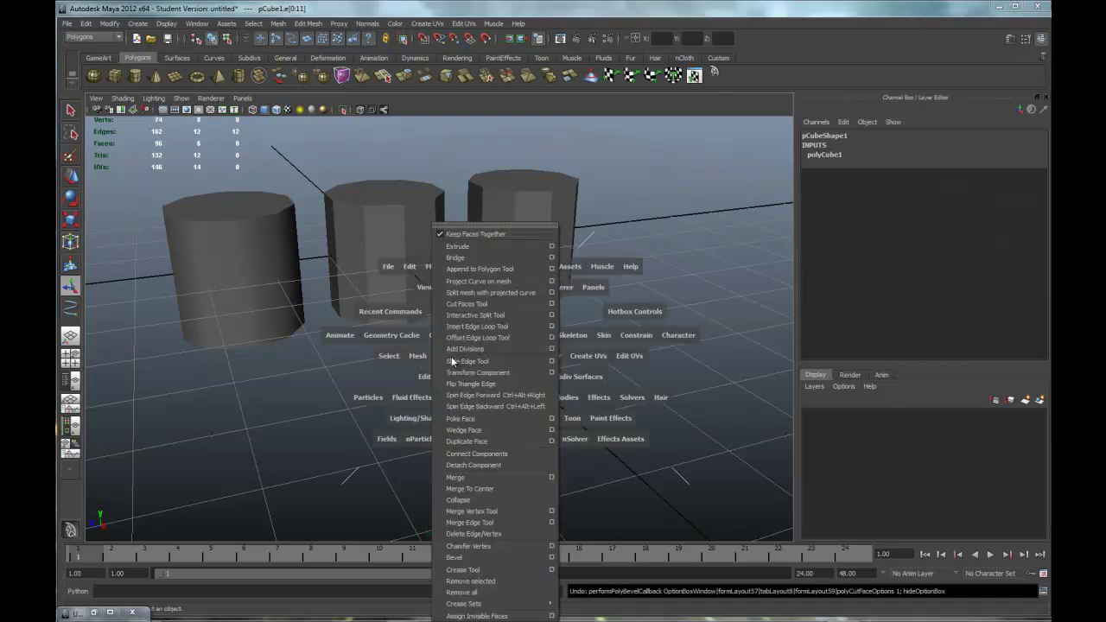
left_click(551, 558)
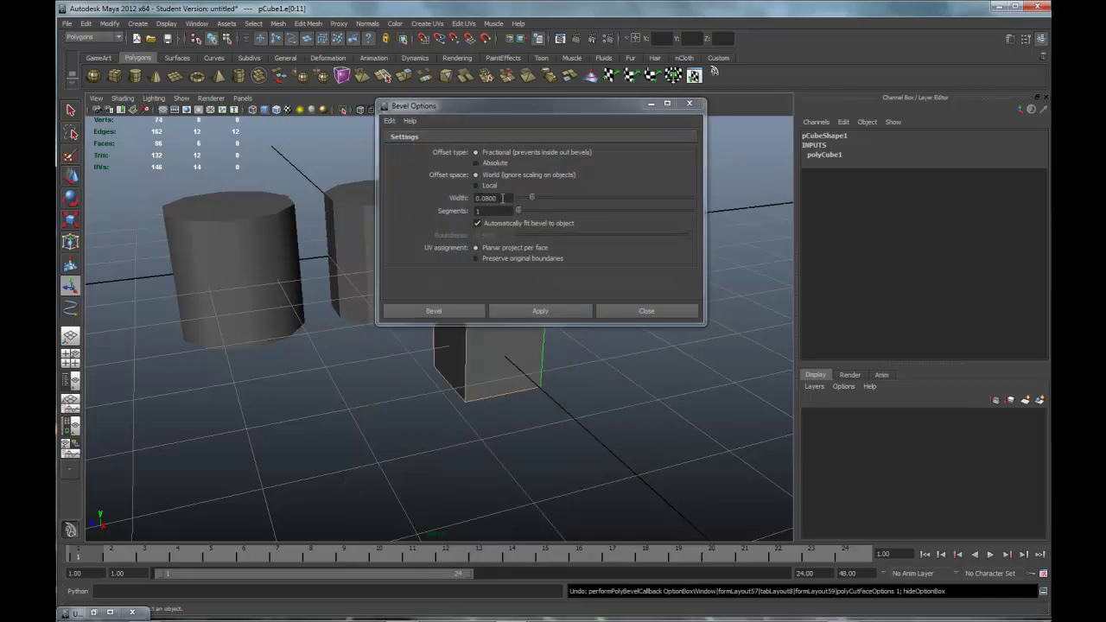
double_click(502, 198)
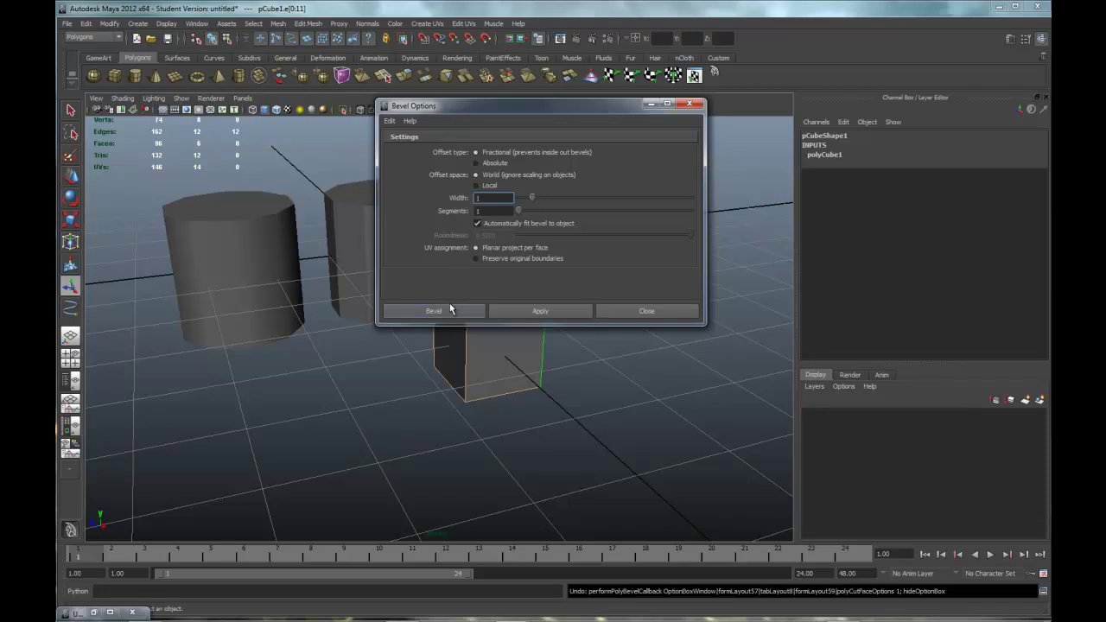
left_click(449, 310)
key("ctrl+z")
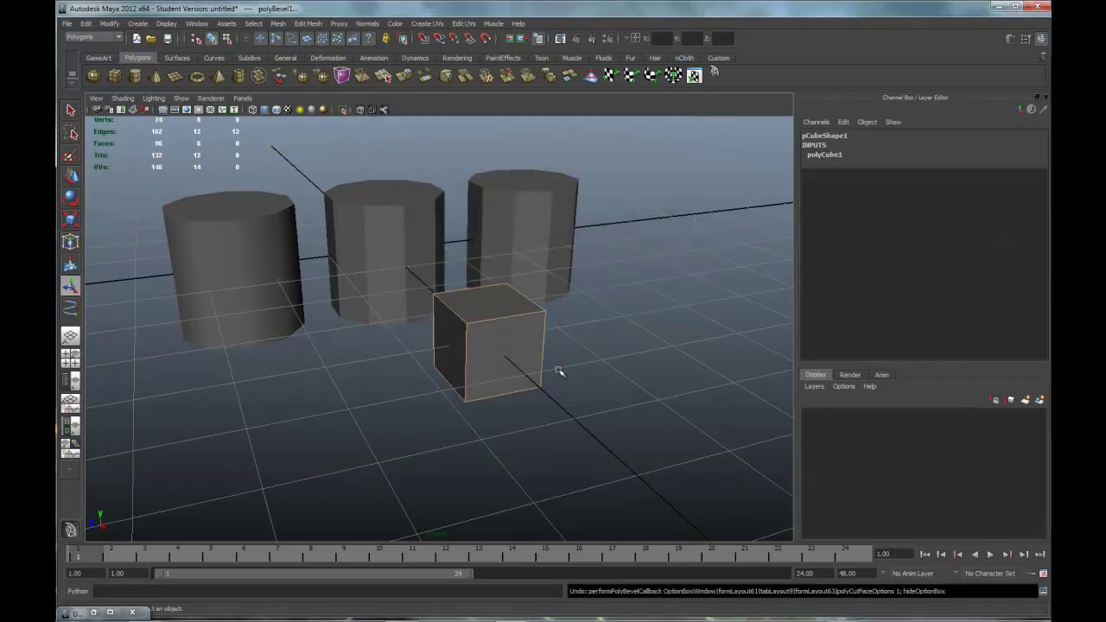
Bevel all the cube's edges with a width of 0.5 and 1 segment
key("space")
left_click_drag(419, 350, 515, 558)
double_click(486, 198)
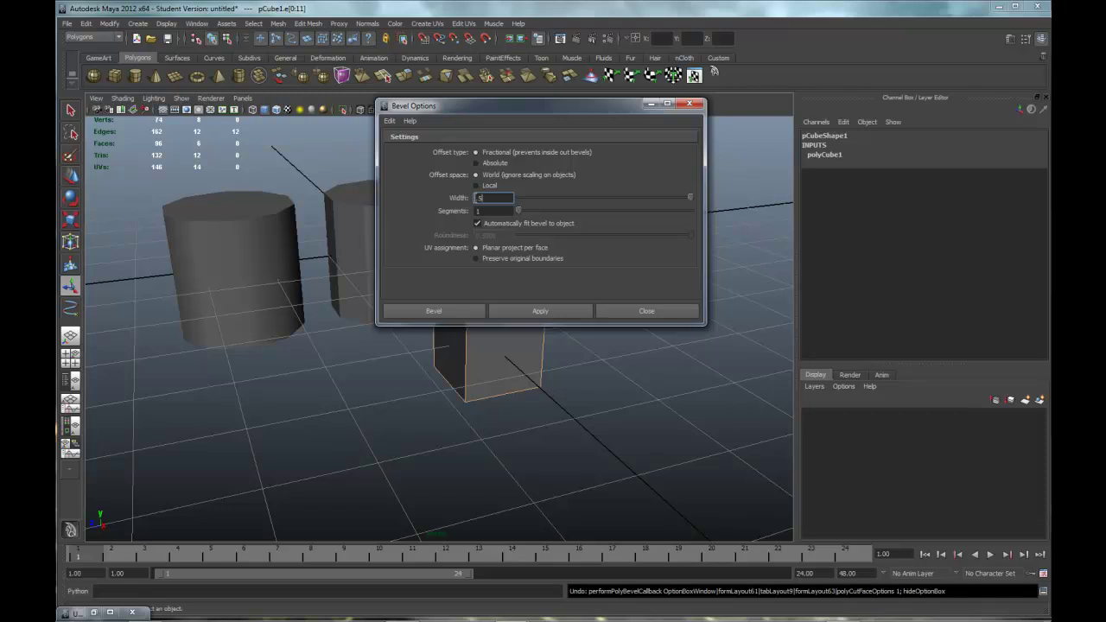
left_click(442, 313)
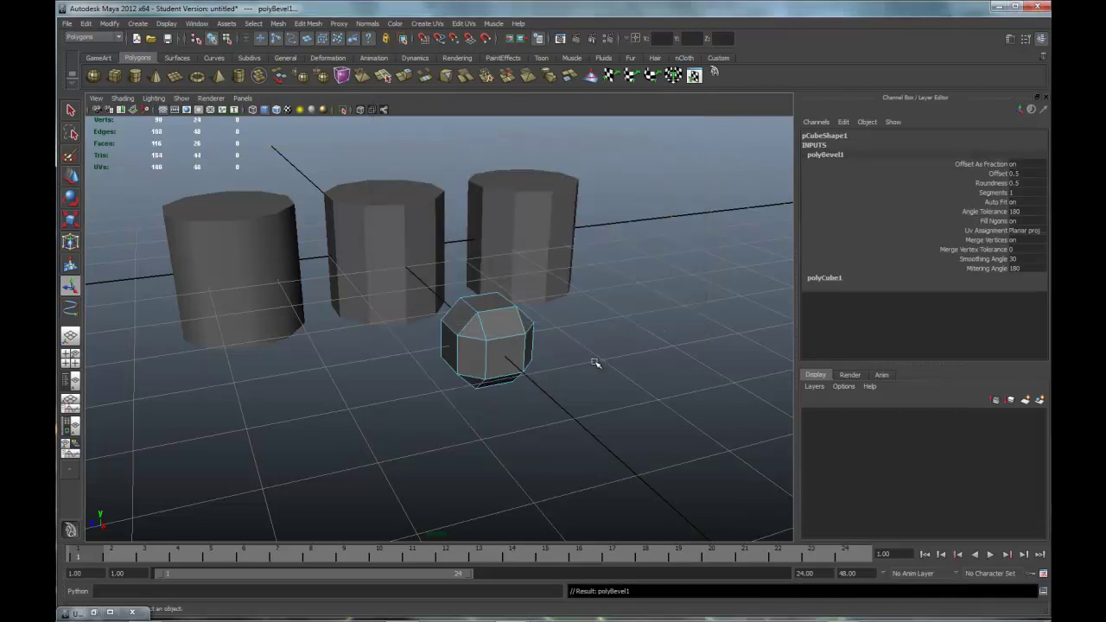
Make two duplicates of the bevelled cube in a row along Z, moving the first copy to about -1.43
left_click_drag(613, 363, 531, 366, "alt")
right_click_drag(460, 336, 429, 395)
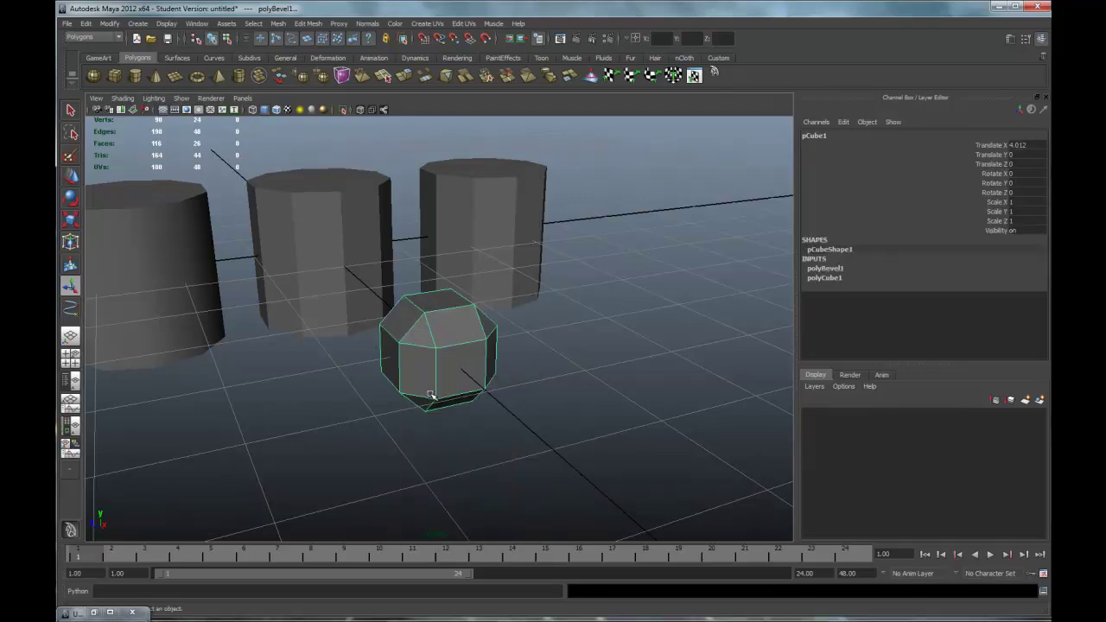
key("ctrl+d")
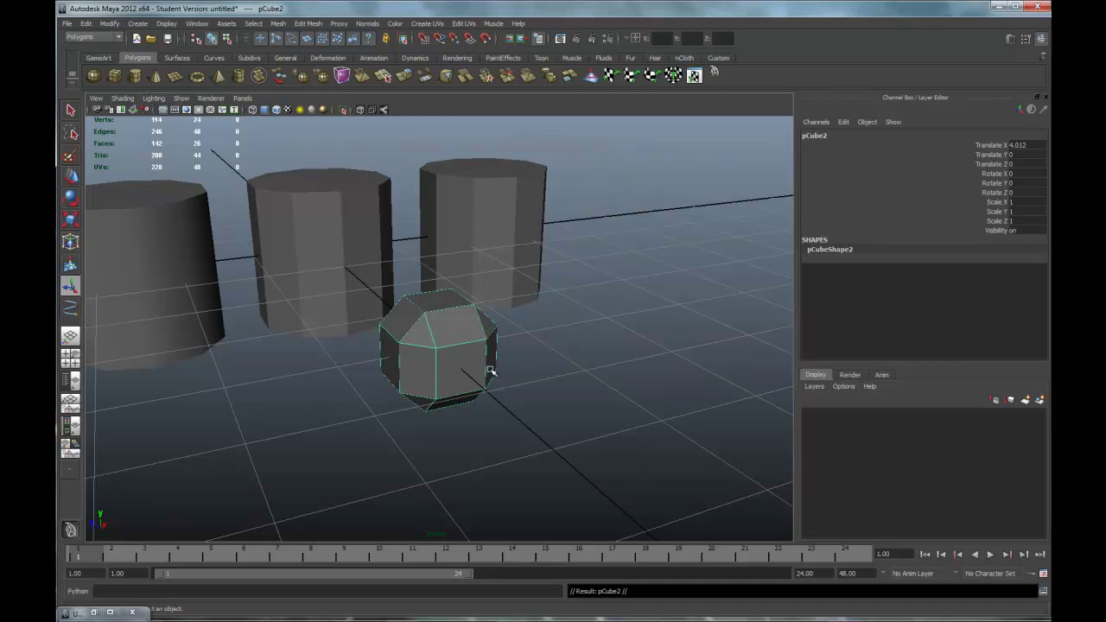
key("w")
left_click_drag(406, 360, 529, 348)
left_click_drag(519, 386, 521, 389, "alt")
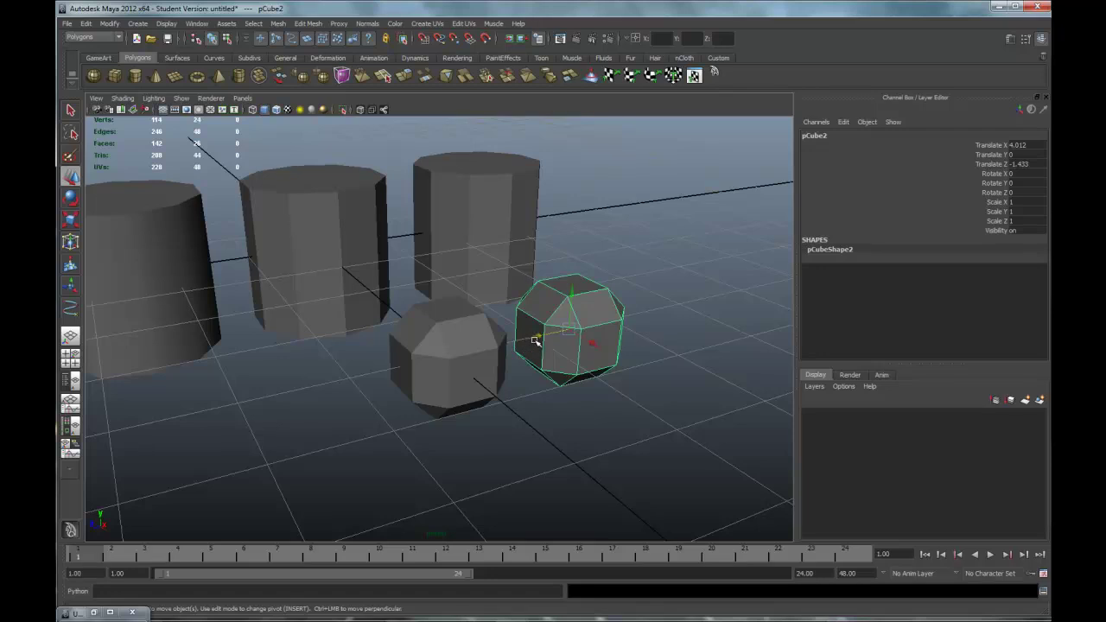
key("ctrl+d")
left_click_drag(538, 339, 654, 315)
Soften all the edges of the first bevelled cube, the one nearest the centre axis, and return it to object mode
left_click(471, 349)
scroll(480, 355, "up", 2)
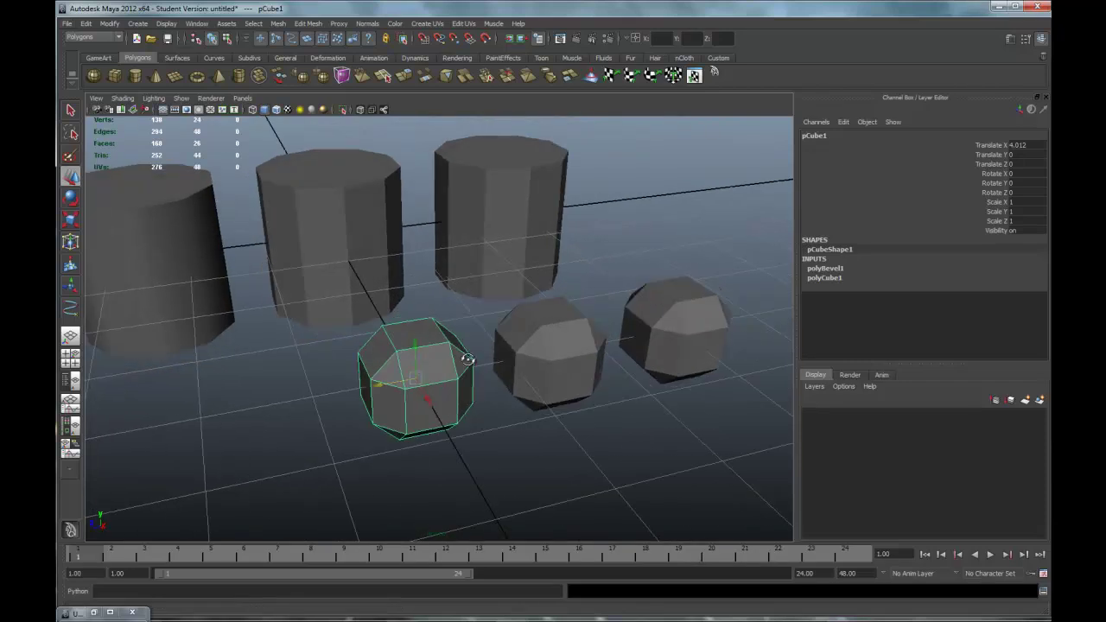
right_click_drag(420, 358, 417, 329)
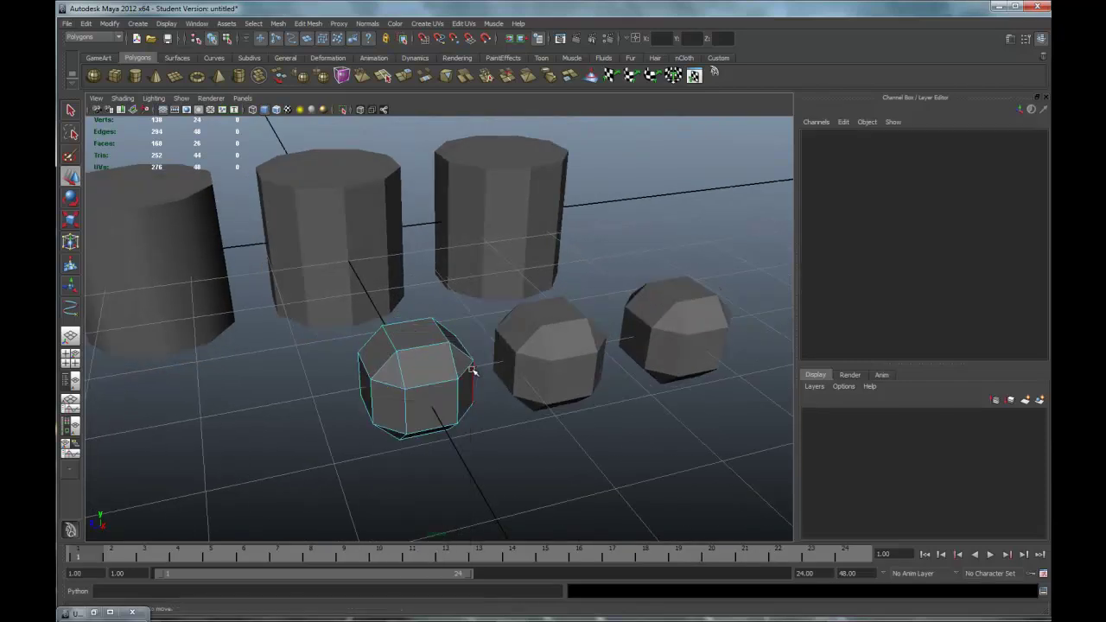
left_click_drag(456, 391, 443, 407, "alt")
left_click_drag(298, 372, 458, 523)
left_click_drag(458, 413, 451, 326, "alt")
key("space")
left_click_drag(458, 377, 466, 487)
left_click_drag(588, 397, 493, 323, "alt")
right_click(488, 325)
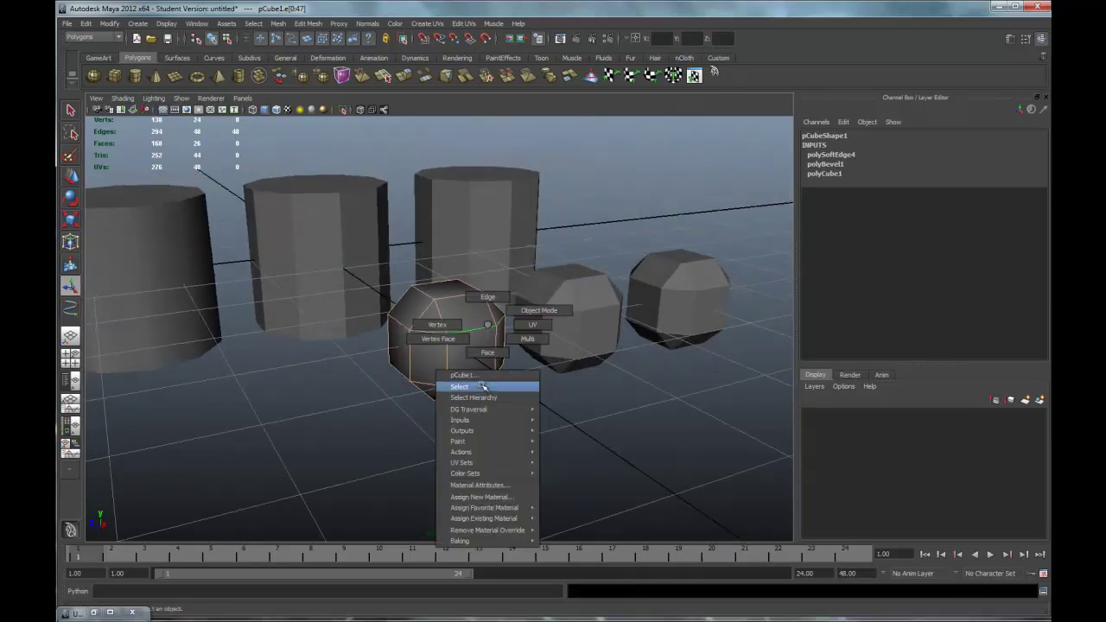
left_click(530, 407)
left_click_drag(530, 407, 505, 451, "alt")
Soften only the eight vertical edges around the middle band of the second bevelled cube and return it to object mode
left_click(526, 369)
left_click_drag(573, 407, 562, 404, "alt")
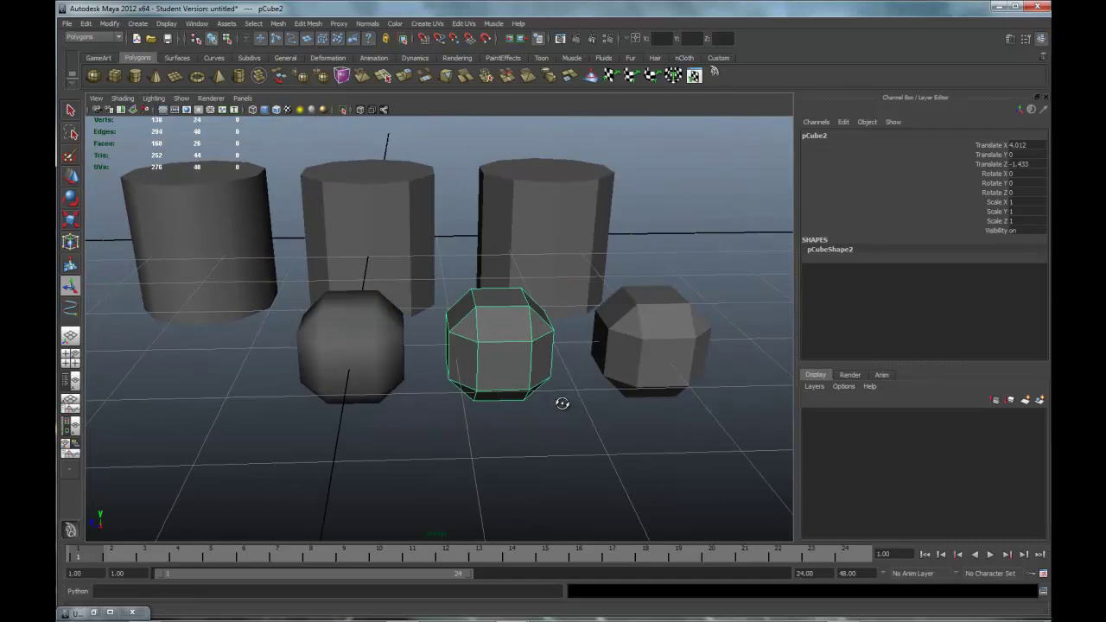
left_click_drag(537, 368, 513, 321, "alt")
right_click(513, 302)
left_click(528, 280)
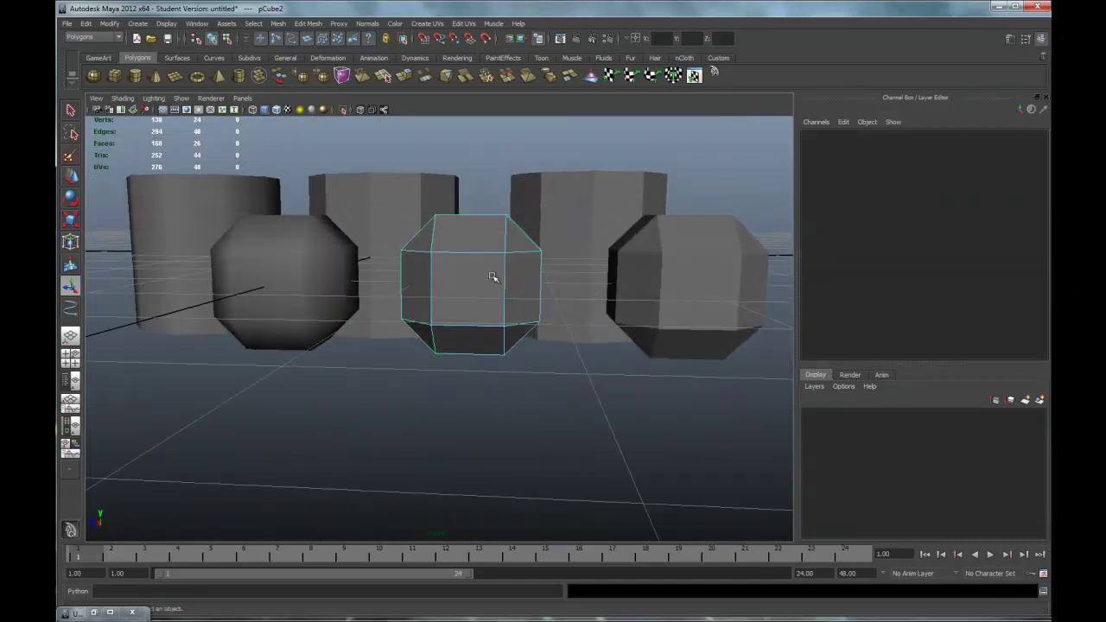
left_click(534, 337)
left_click_drag(539, 358, 593, 377, "alt")
key("space")
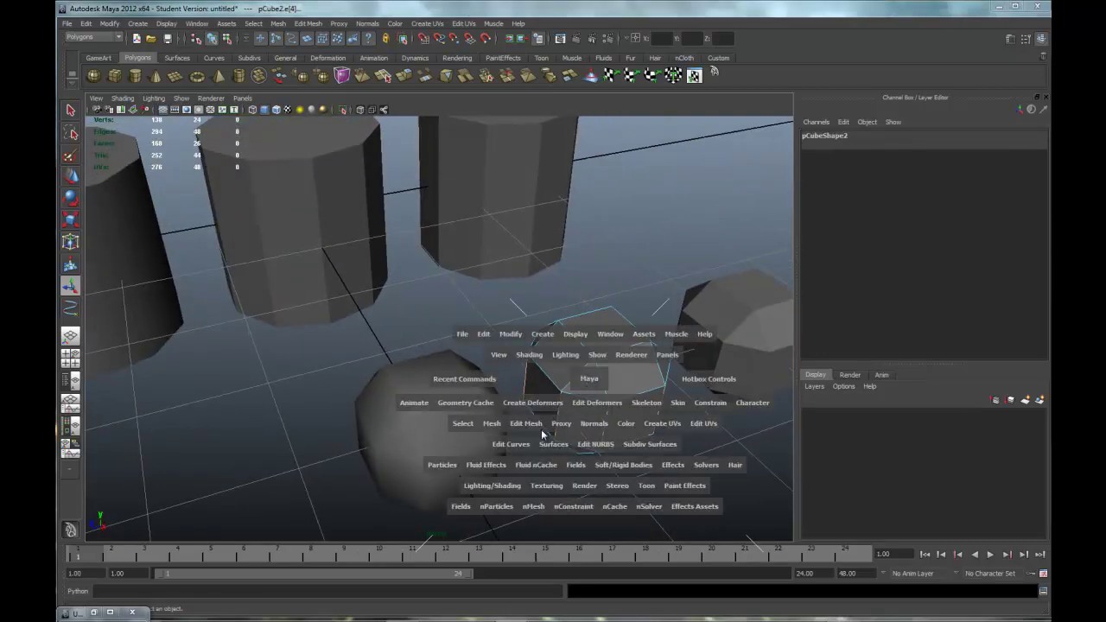
left_click_drag(534, 427, 465, 358)
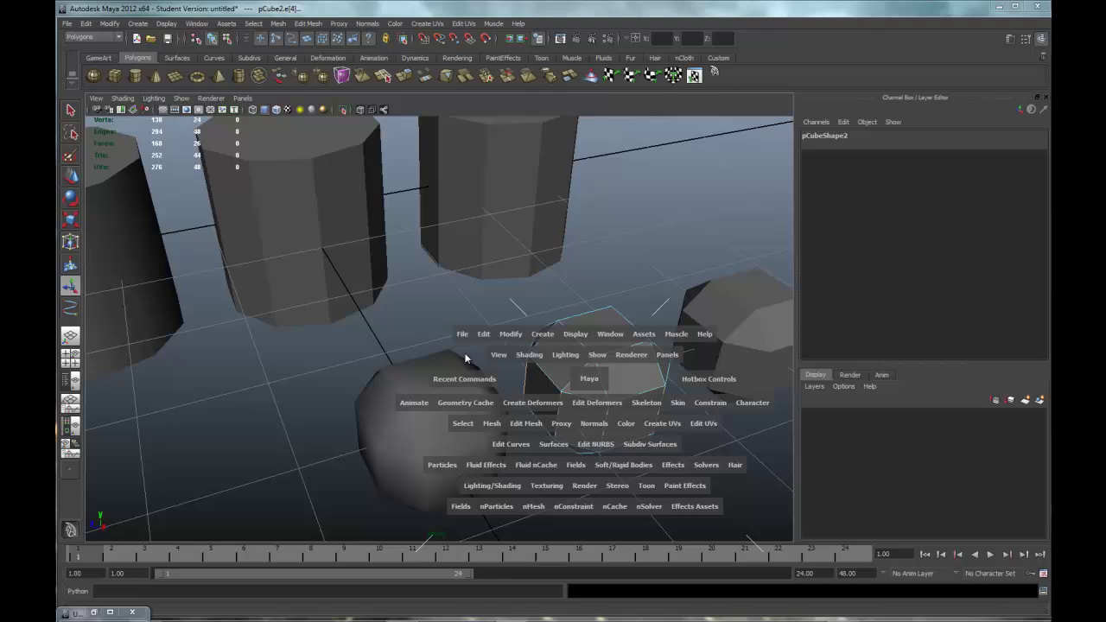
left_click(603, 425)
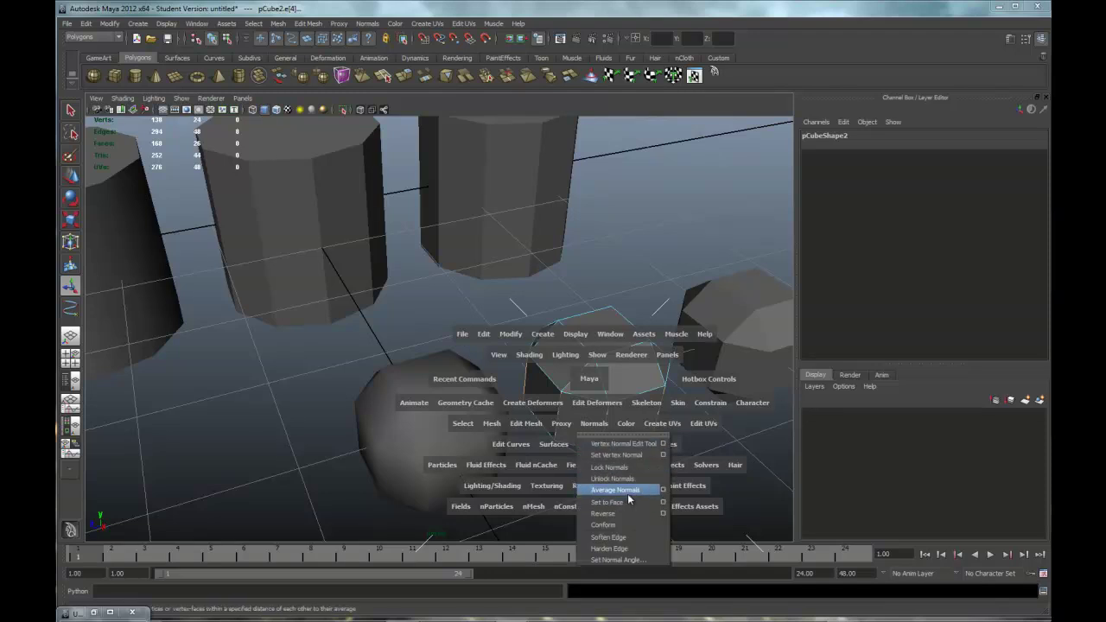
left_click(617, 538)
left_click_drag(617, 420, 511, 301, "alt")
right_click(511, 289)
left_click(505, 349)
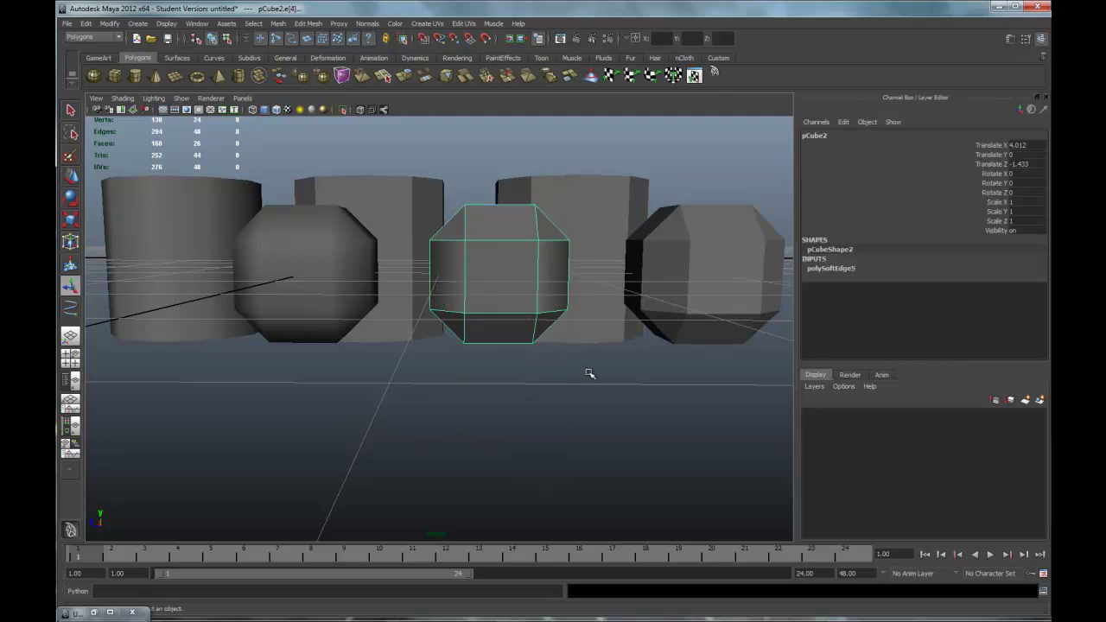
Deselect everything and compare the edge shading of the three cylinders and three bevelled cubes from several angles
left_click(598, 424)
left_click_drag(597, 424, 543, 371, "alt")
middle_click_drag(543, 372, 527, 395, "alt")
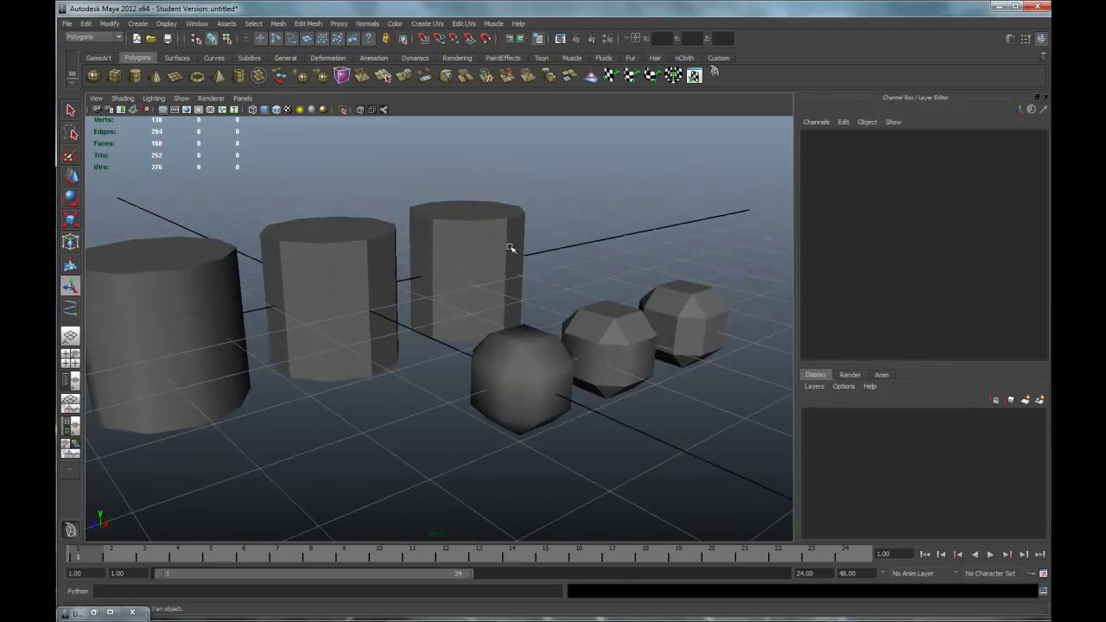
left_click_drag(551, 346, 418, 346, "alt")
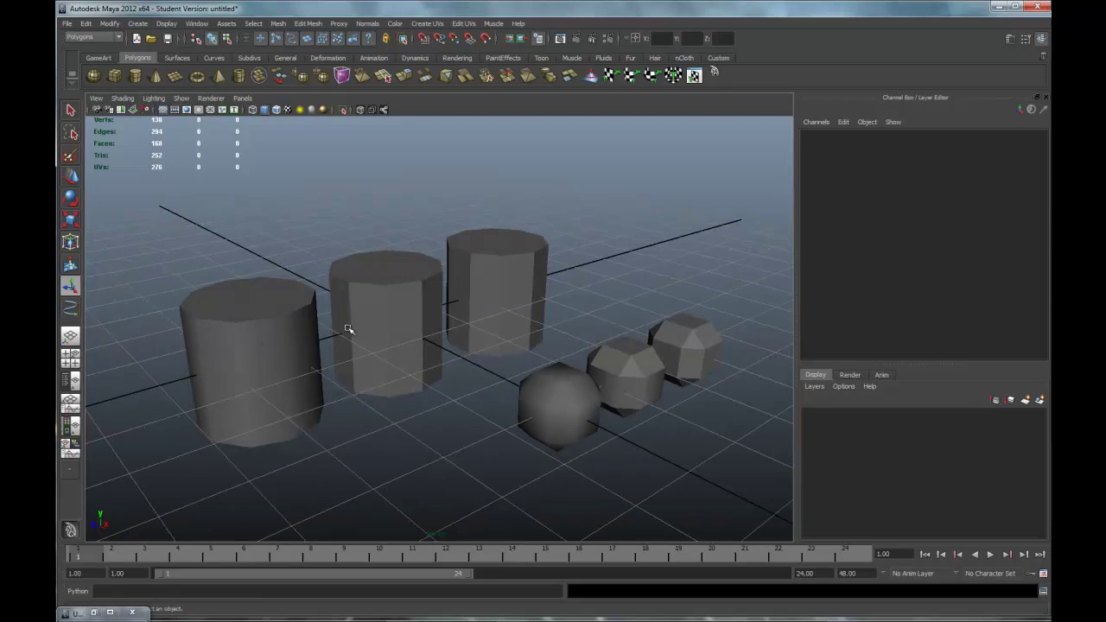
right_click_drag(391, 333, 413, 337, "alt")
left_click_drag(426, 336, 405, 321, "alt")
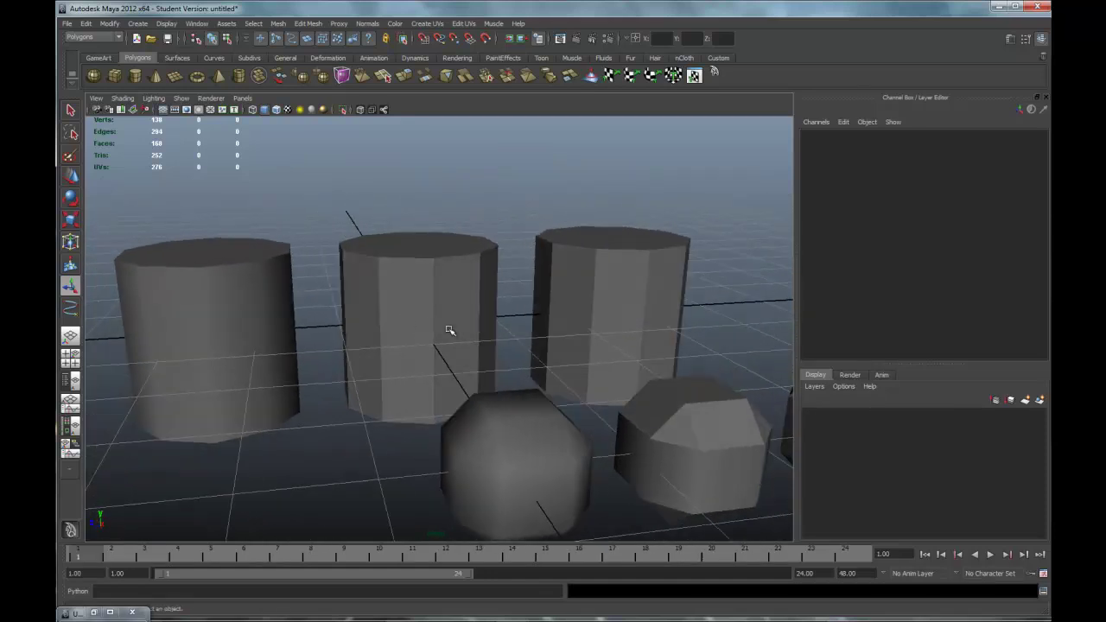
left_click_drag(392, 322, 498, 319, "alt")
scroll(497, 316, "down", 3)
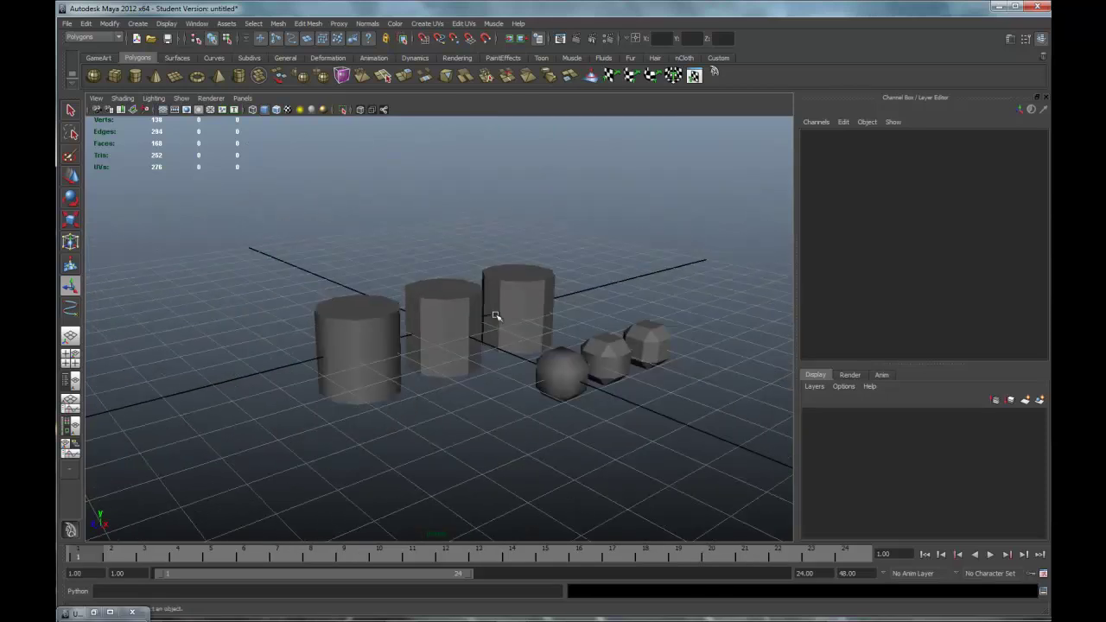